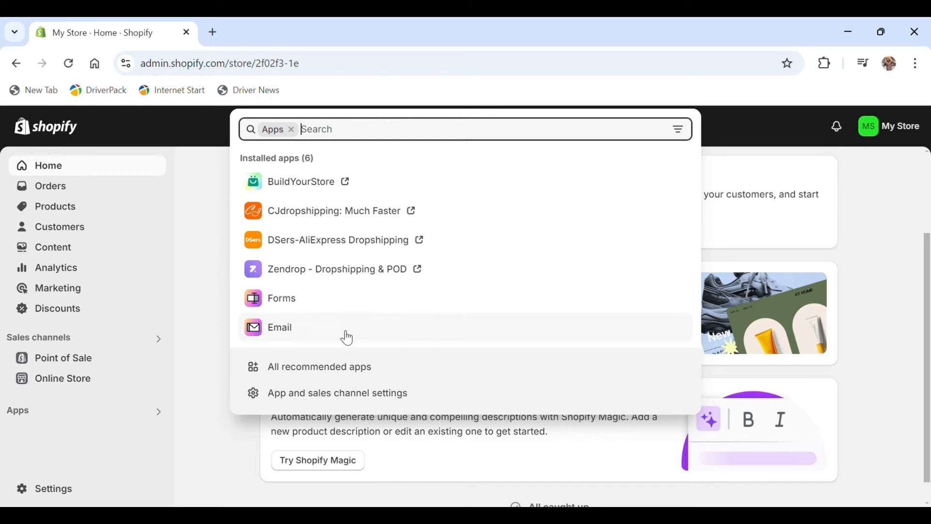
Step: Look through the recommended apps for the store and close the list
left_click(323, 377)
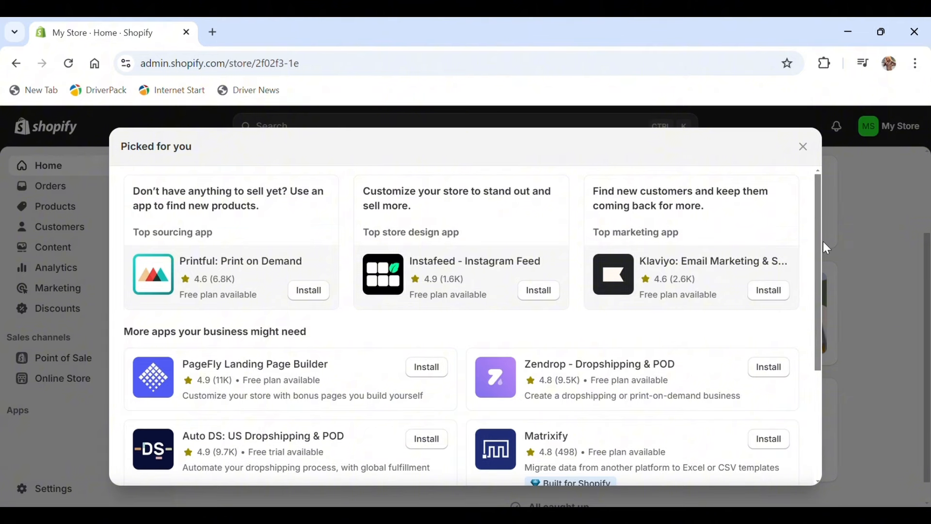
left_click_drag(819, 240, 818, 411)
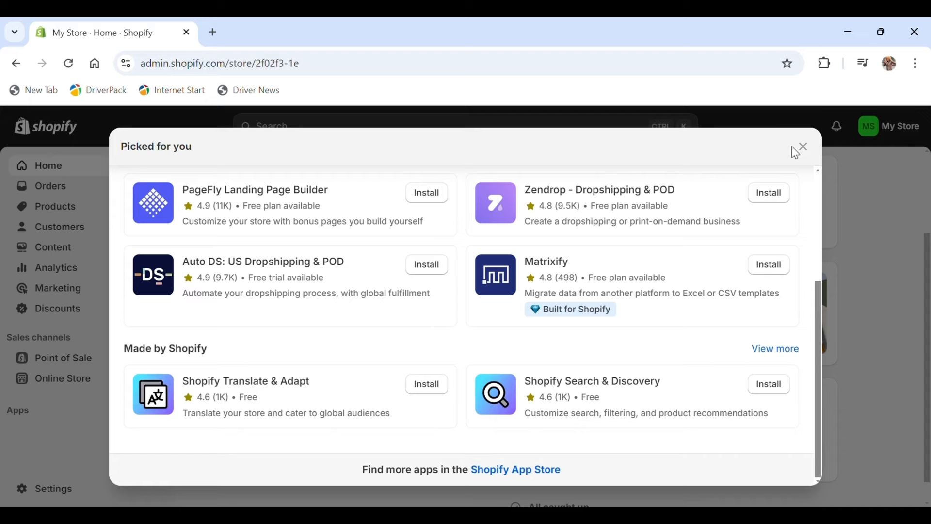
left_click(809, 152)
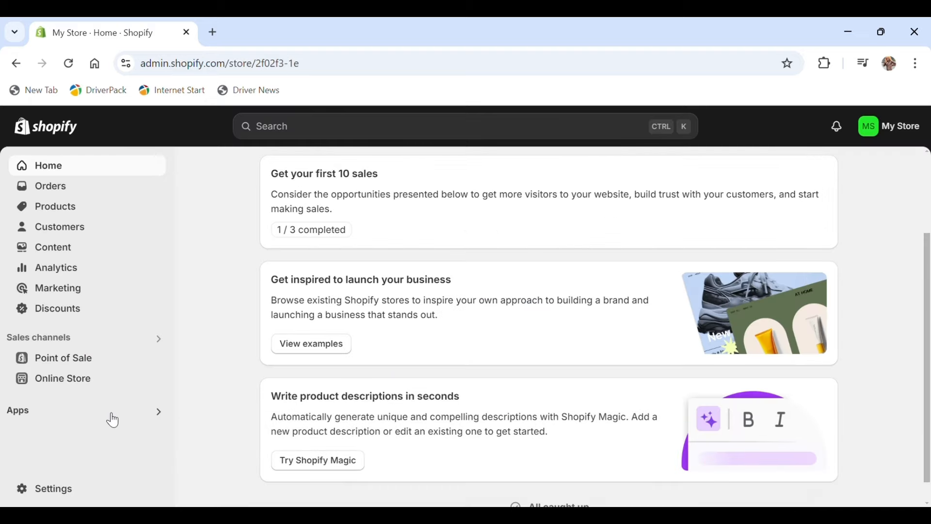
Step: Open CJdropshipping from the store's installed apps and look over its product categories
left_click(129, 417)
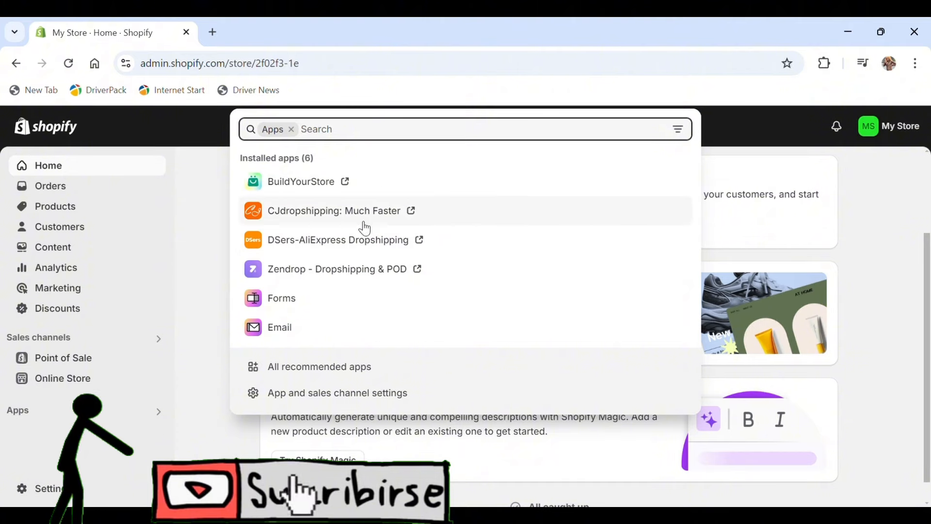
left_click(382, 213)
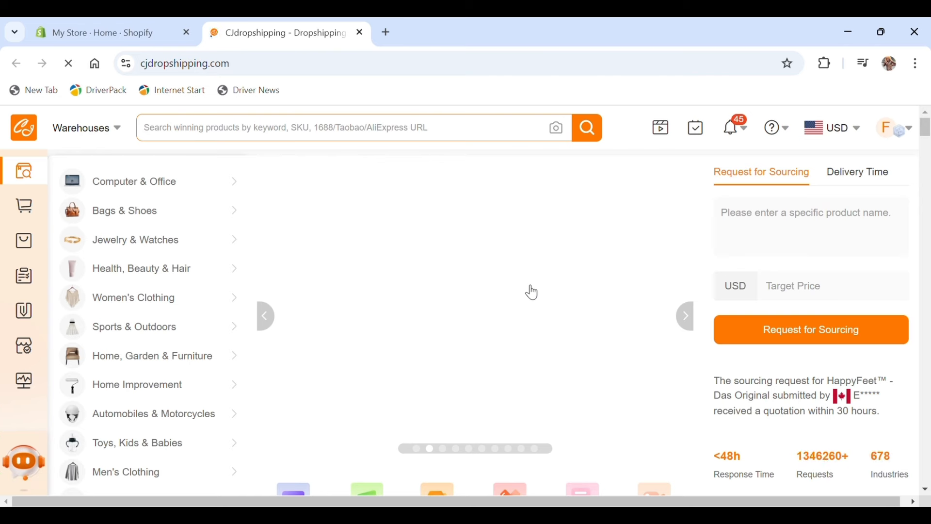
mouse_move(245, 208)
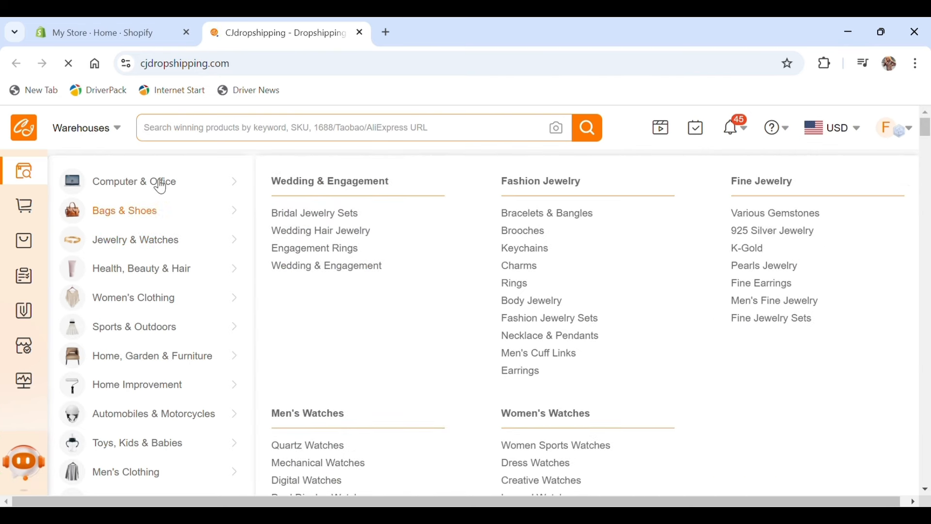
mouse_move(151, 174)
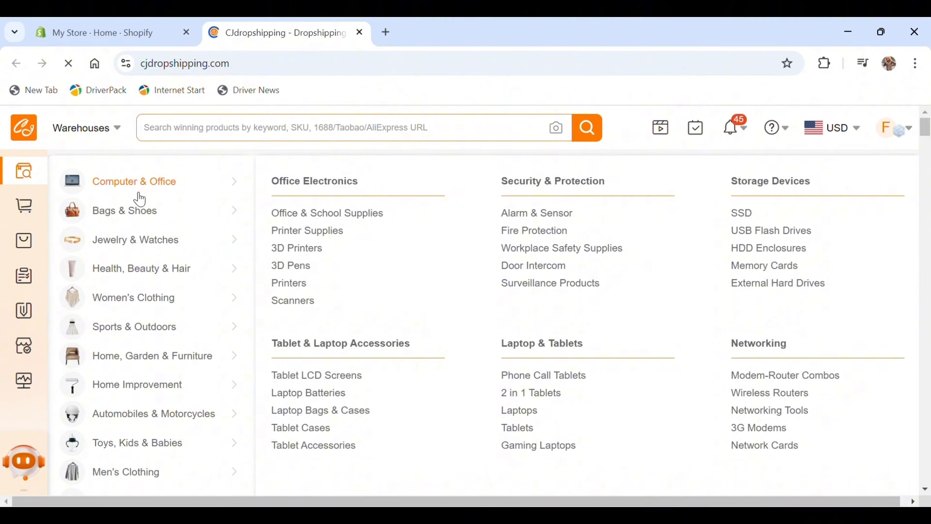
mouse_move(132, 204)
mouse_move(93, 192)
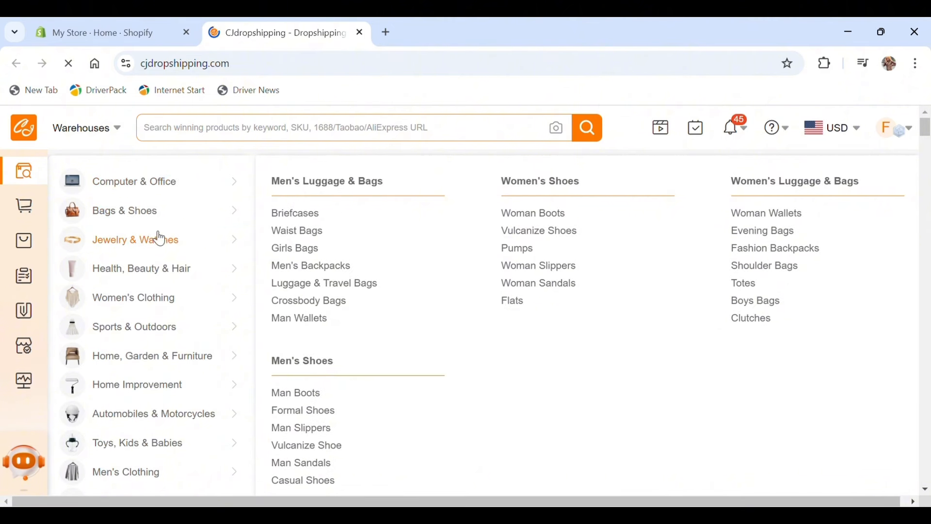
Step: Browse the Women's Clothing category and start listing the European And American Ancient Rome Greek Goddess Dress
mouse_move(161, 301)
scroll(673, 277, "down", 5)
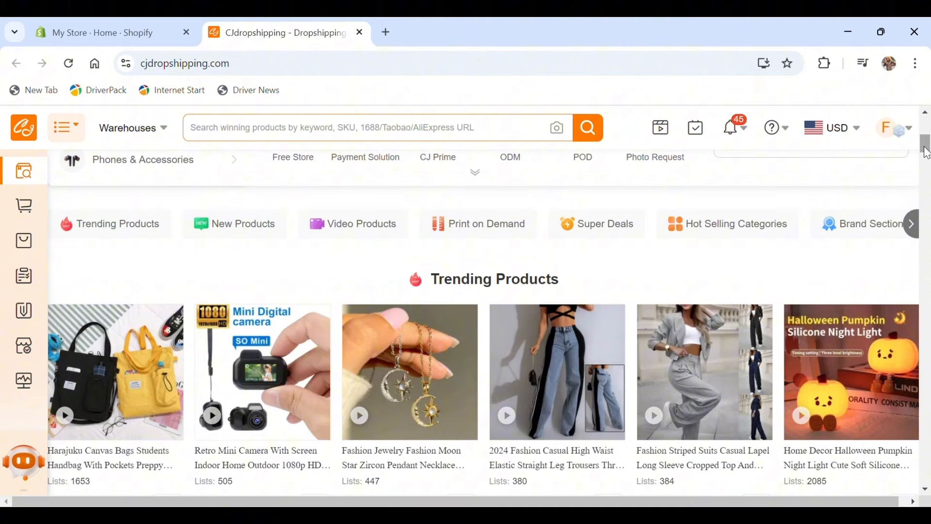
left_click_drag(925, 145, 926, 175)
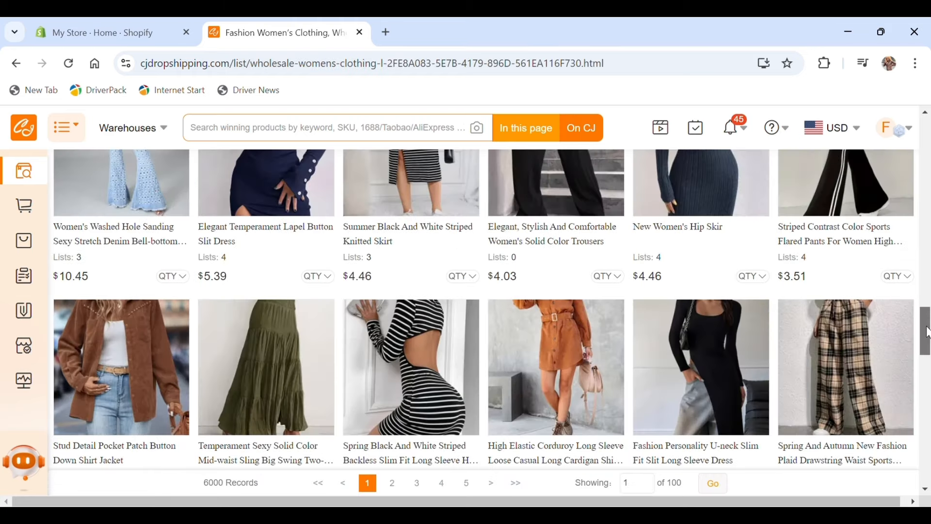
left_click_drag(926, 326, 920, 244)
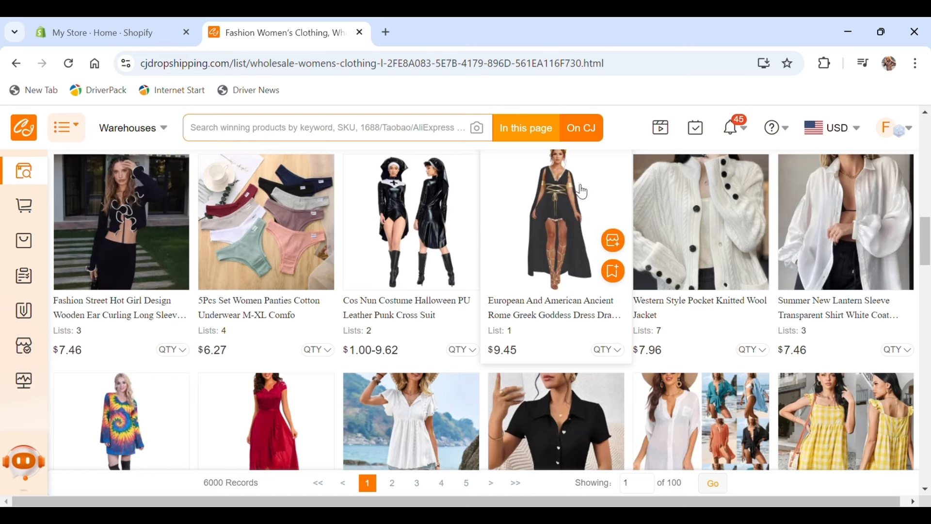
left_click(620, 241)
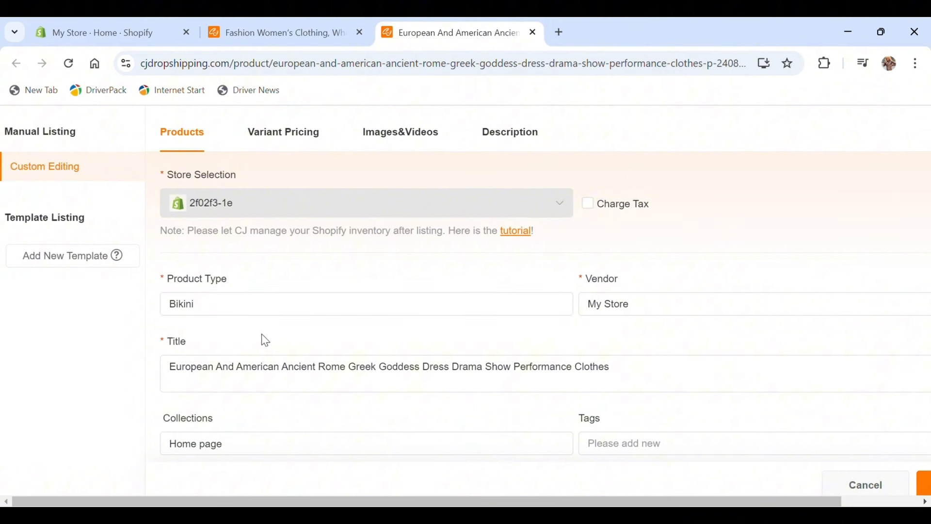
Step: Review the dress listing's product details, description and images
left_click(259, 305)
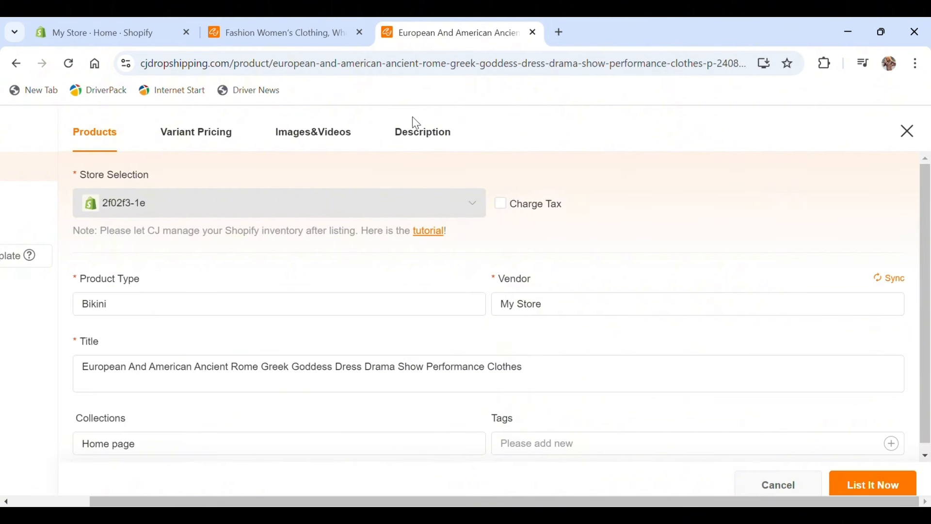
left_click(430, 135)
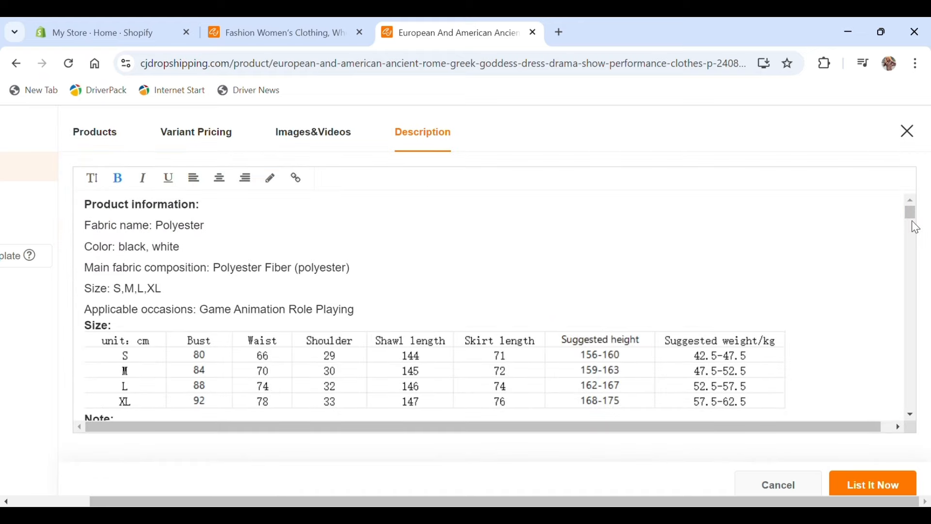
left_click_drag(914, 220, 900, 152)
left_click(335, 138)
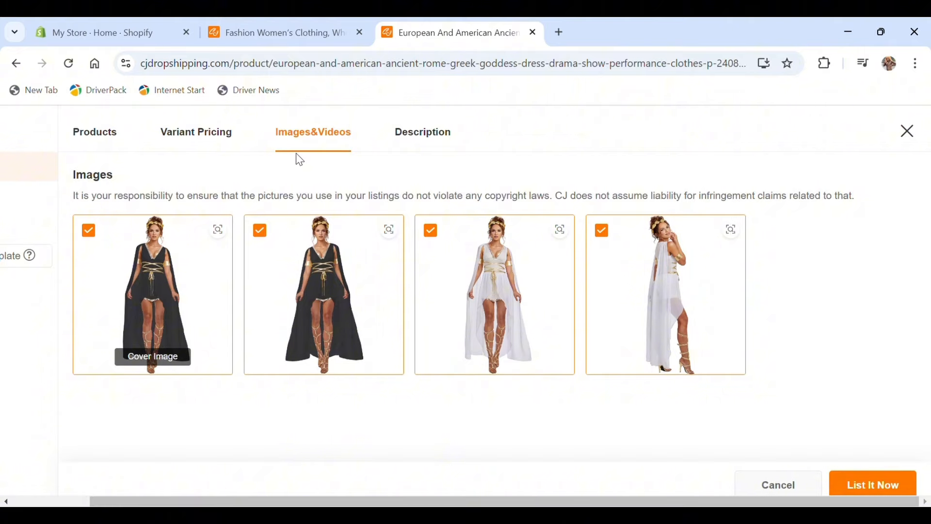
Step: Apply the recommended listing price to all selected variants of the dress
left_click(218, 134)
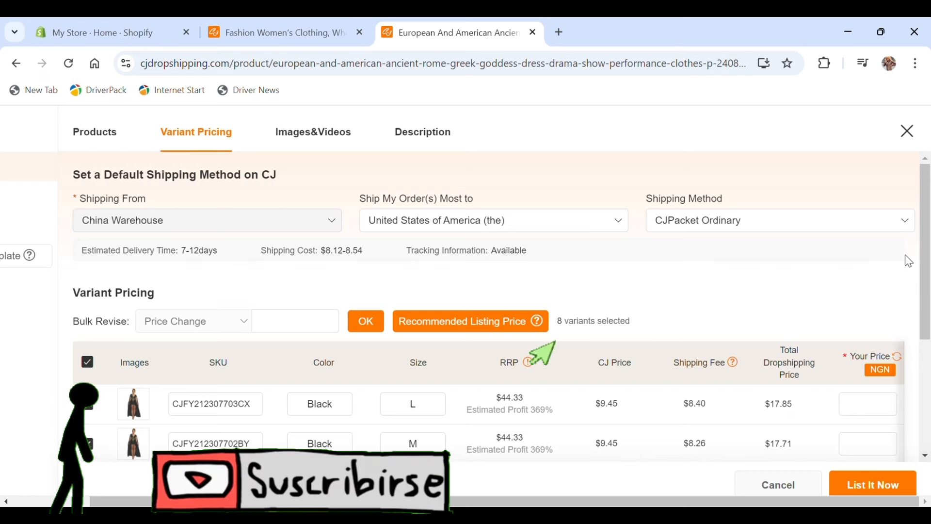
scroll(929, 272, "down", 1)
left_click_drag(928, 271, 928, 338)
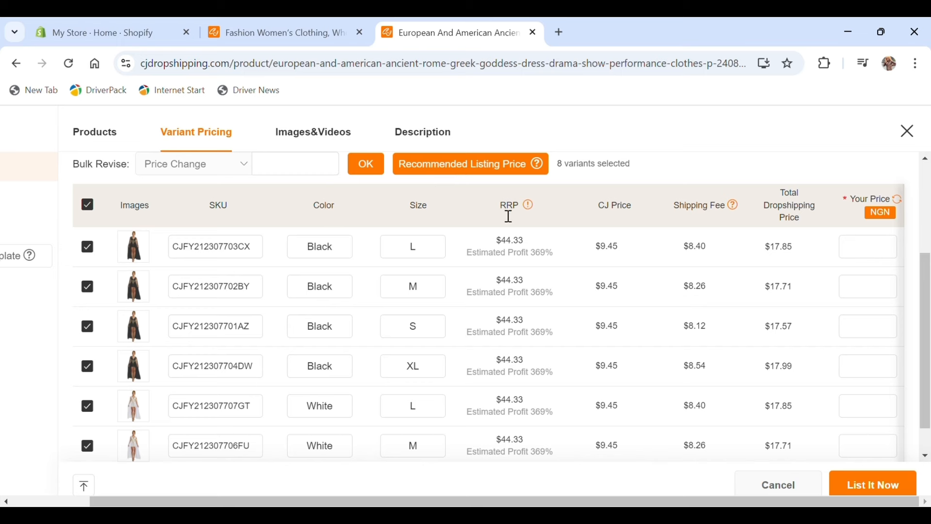
mouse_move(530, 205)
left_click(871, 256)
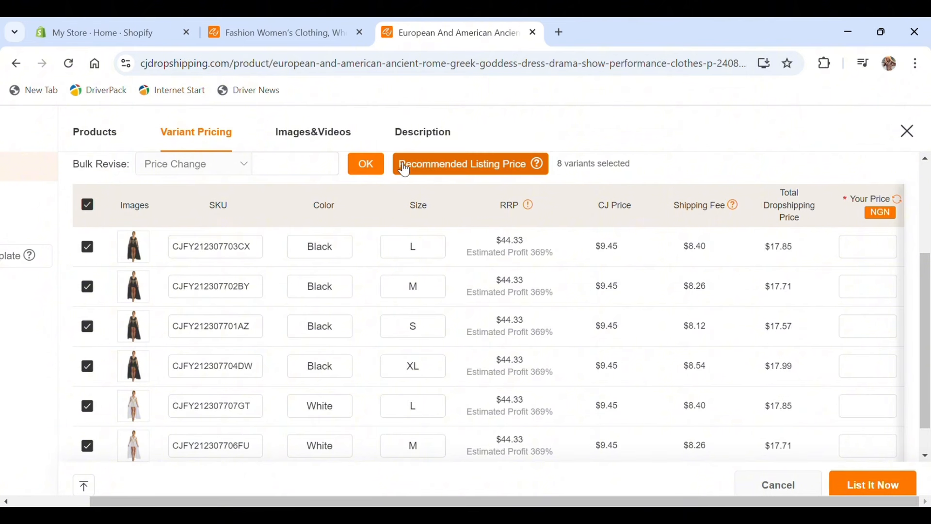
left_click(508, 167)
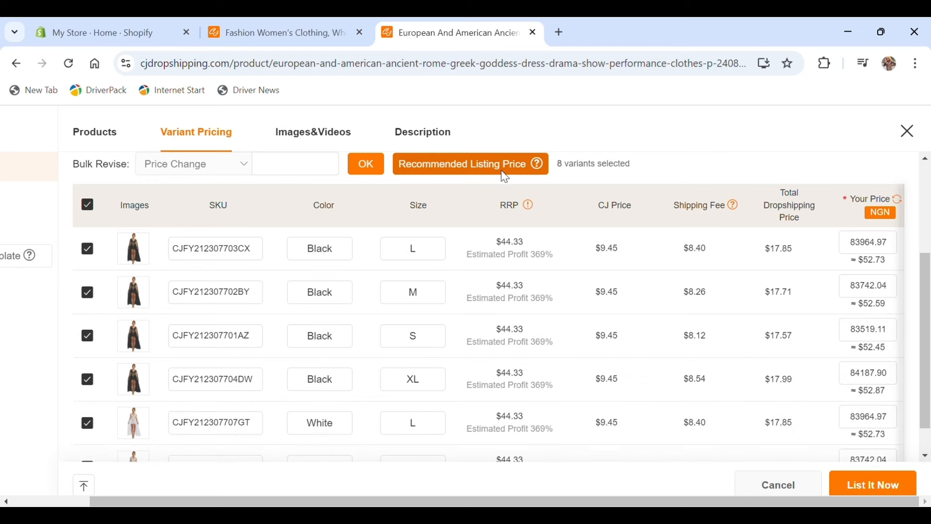
Step: Set the price of the black L variant to 30964.97 NGN and the black M variant to 30742.04 NGN
scroll(867, 257, "up", 1)
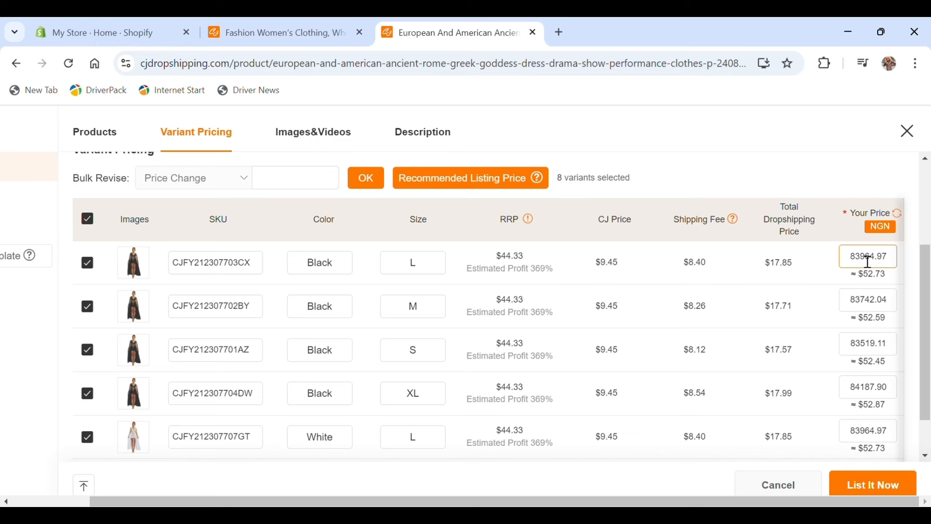
key("BackSpace")
key("BackSpace")
type("30")
left_click(869, 302)
key("BackSpace")
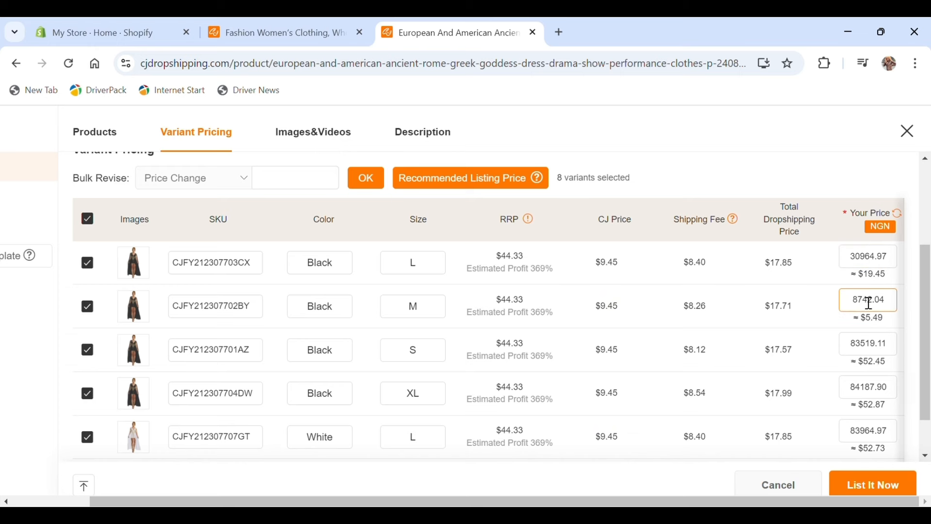
key("BackSpace")
type("30")
Step: Price black S at 31519.11, black XL at 34187.90, white L at 33964.97 and white M at 33742.04 NGN, and list the dress
left_click(873, 345)
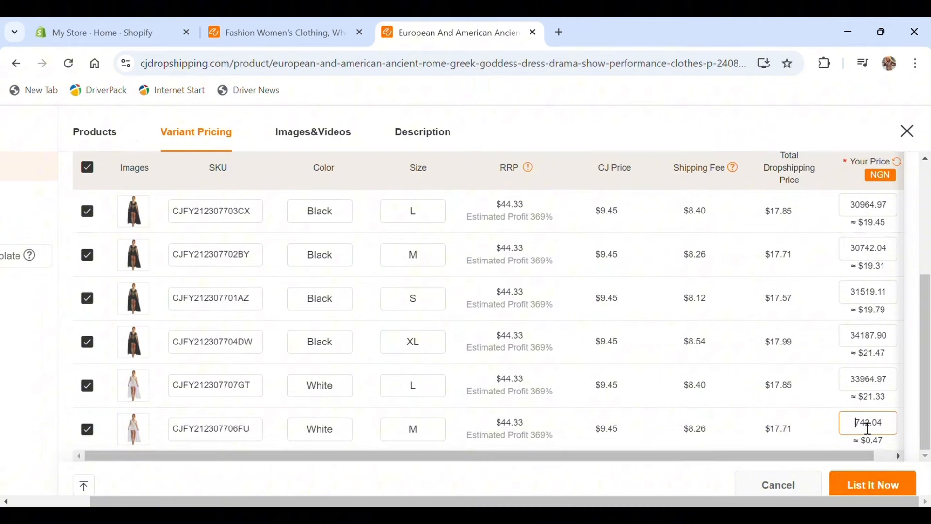
type("33")
left_click(870, 490)
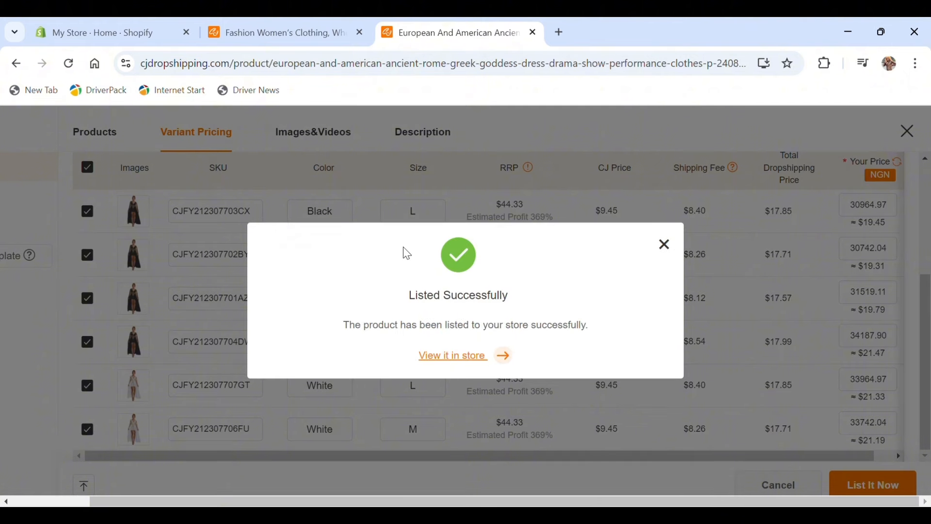
left_click(665, 244)
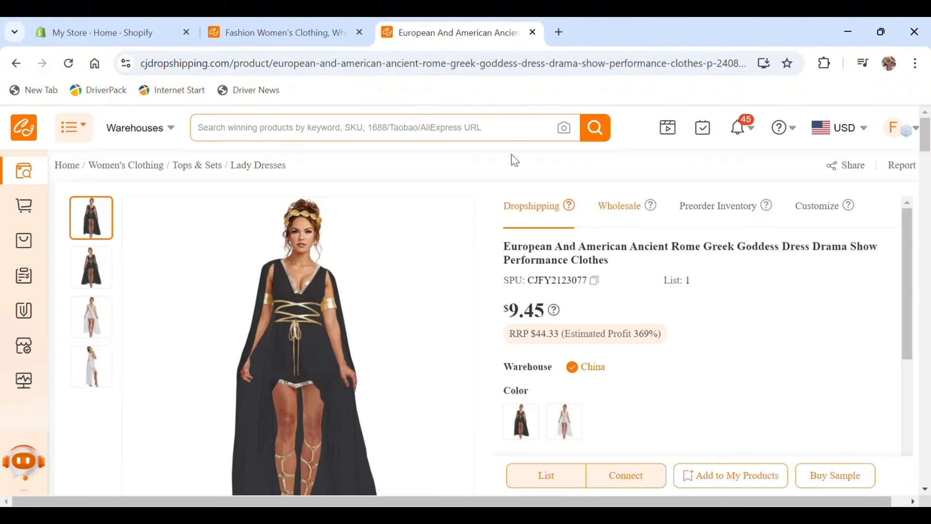
Step: Return to the CJdropshipping home page and open Pajama Sets under Men's Clothing bottoms
left_click(279, 25)
left_click(16, 63)
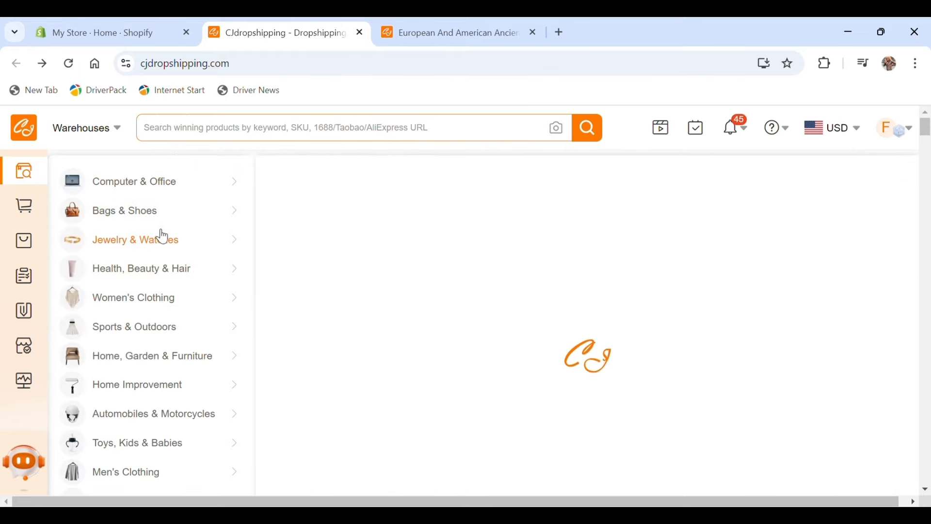
mouse_move(162, 365)
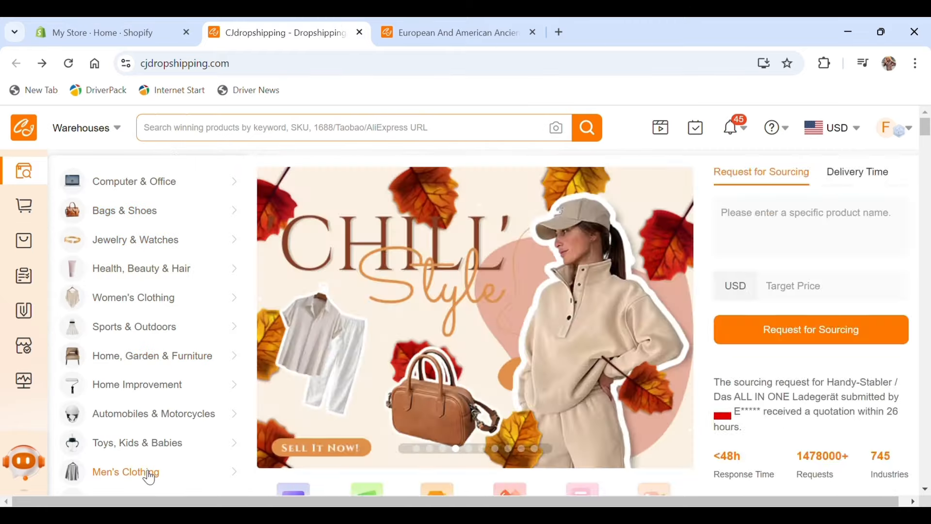
mouse_move(165, 477)
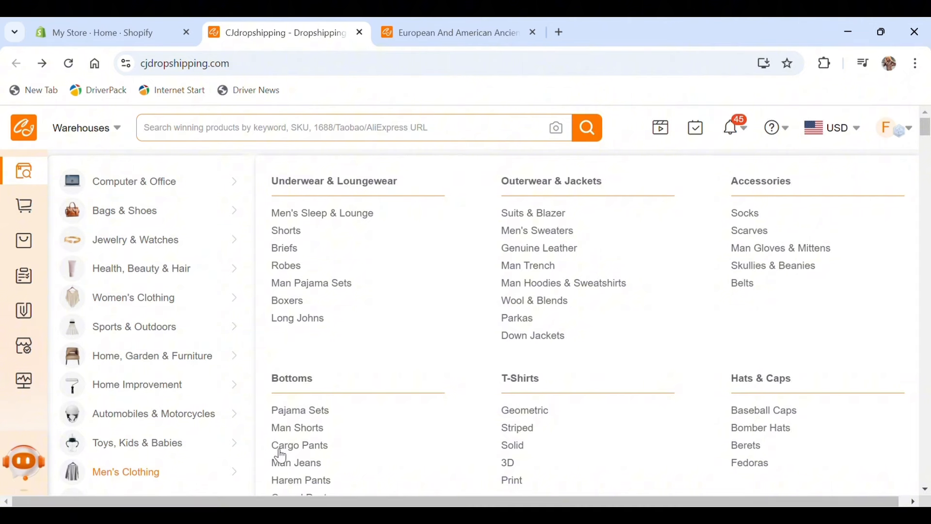
left_click(313, 412)
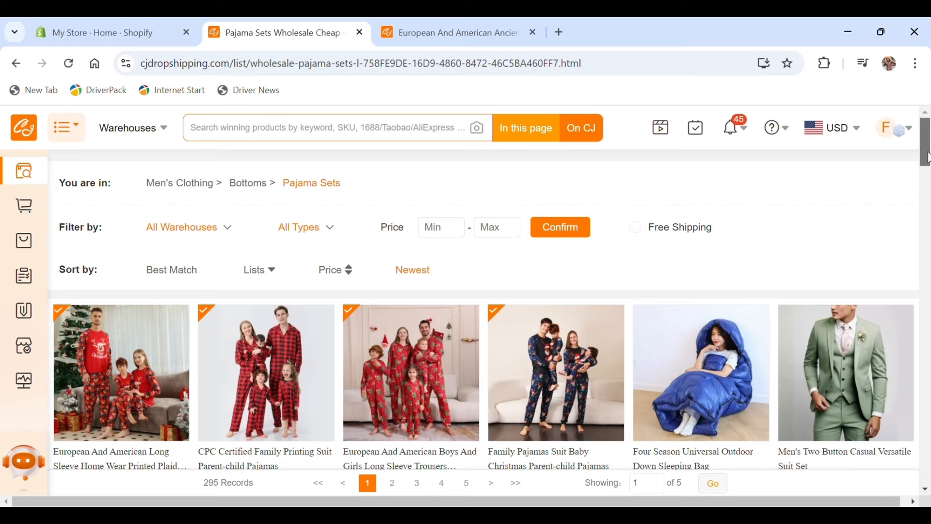
Step: Start listing the CPC Certified Family Printing Suit Parent-child Pajamas to the store
scroll(926, 160, "down", 1)
mouse_move(930, 156)
left_mouse_down()
mouse_move(928, 204)
mouse_move(929, 167)
left_mouse_up()
mouse_move(208, 257)
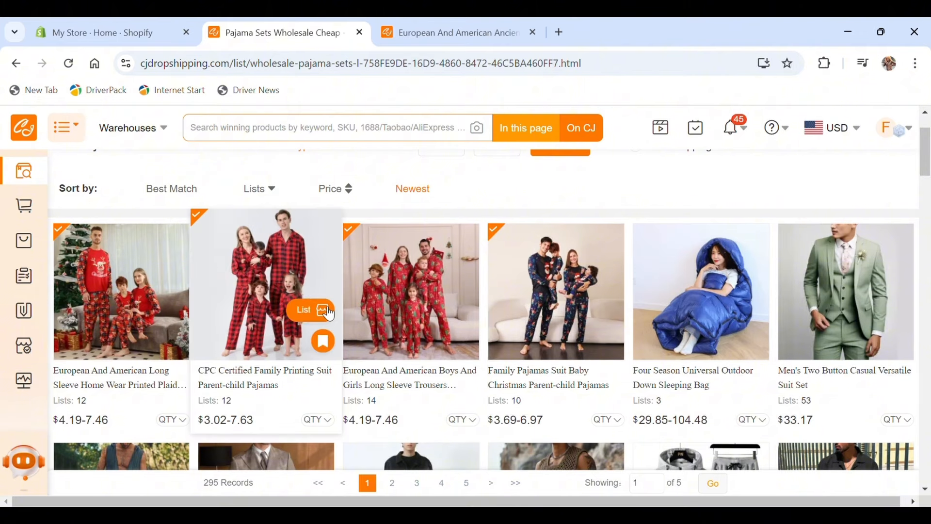
left_click(310, 310)
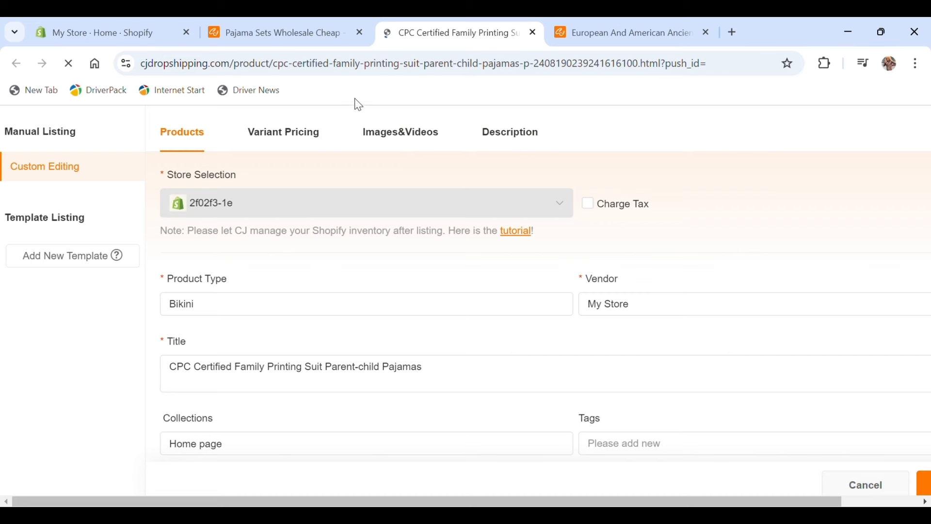
Step: Apply the recommended listing price to all selected variants of the family pajamas
left_click(297, 141)
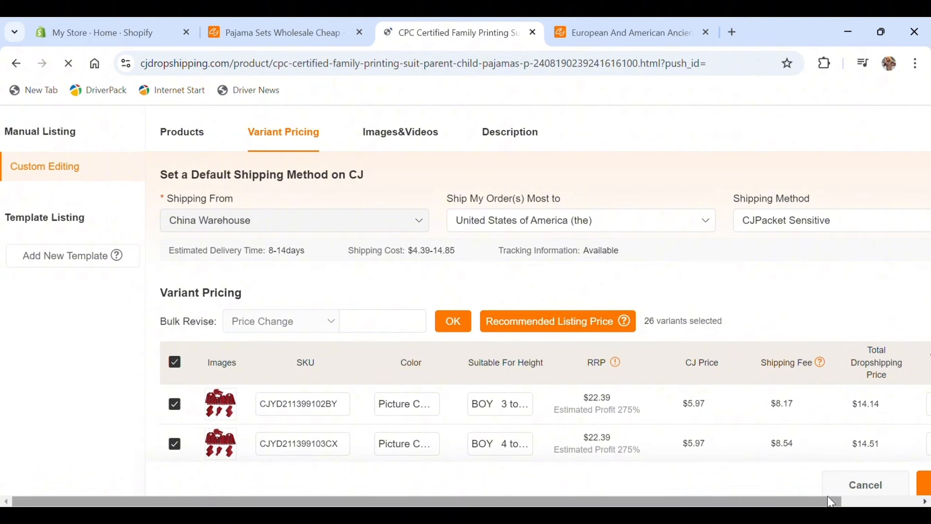
left_click_drag(832, 505, 910, 505)
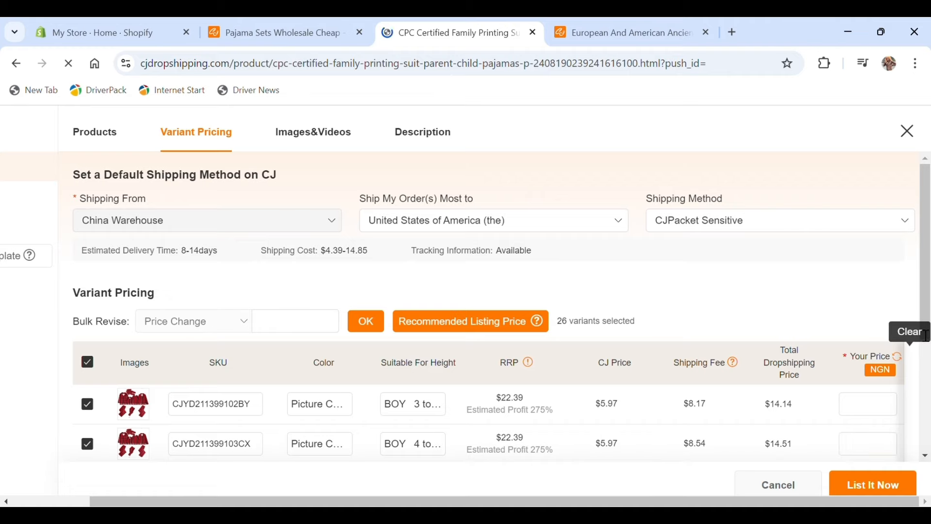
mouse_move(927, 353)
left_mouse_down()
mouse_move(919, 257)
mouse_move(898, 271)
mouse_move(929, 364)
left_mouse_up()
left_click(896, 273)
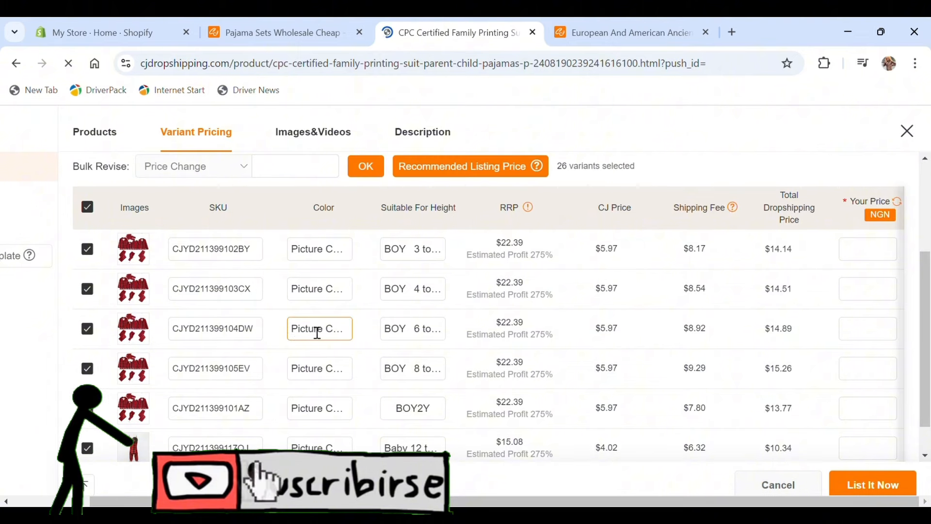
left_click(433, 166)
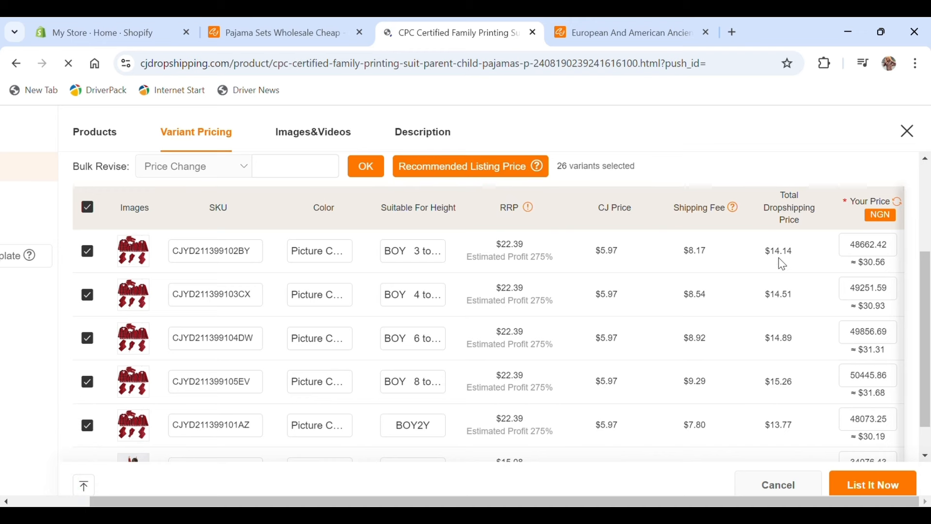
Step: Set the first six pajama variants' prices to 25662.42, 25251.59, 25856.69, 27445.86, 25073.25 and 22076.43 NGN
left_click(864, 285)
scroll(869, 428, "down", 1)
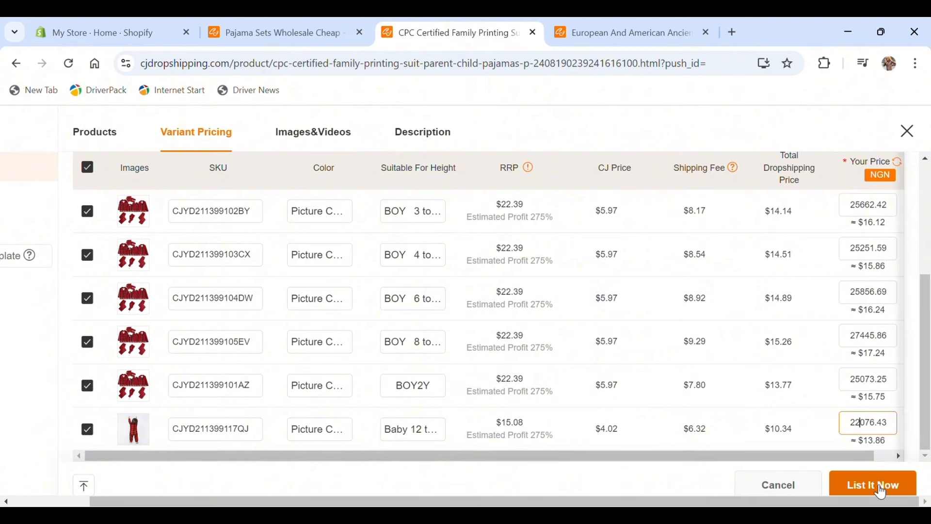
Step: List the priced family pajamas to the Shopify store, dismiss the confirmation and close both CJdropshipping product pages
left_click(876, 489)
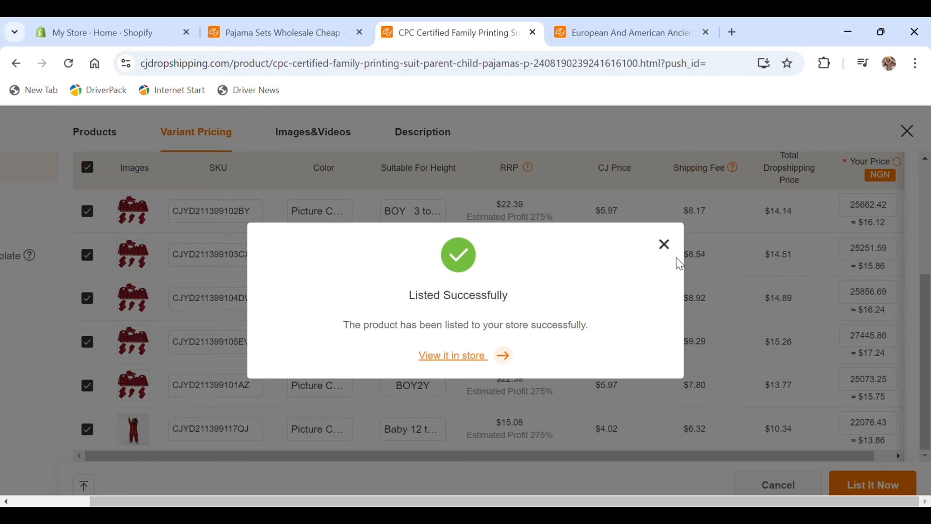
left_click(668, 246)
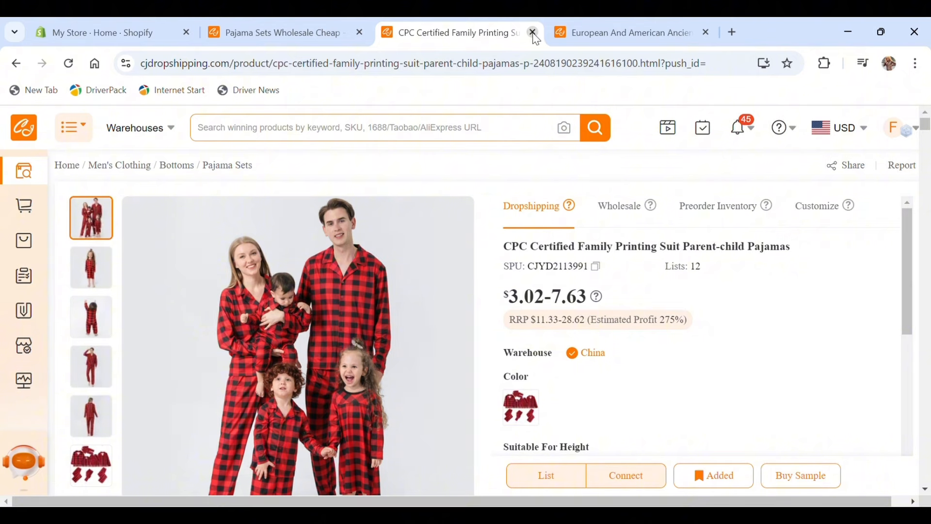
left_click(532, 32)
left_click(533, 32)
Step: Switch to the Shopify admin and open the European And American Ancient Rome Greek Goddess Dress from the product list
left_click(102, 33)
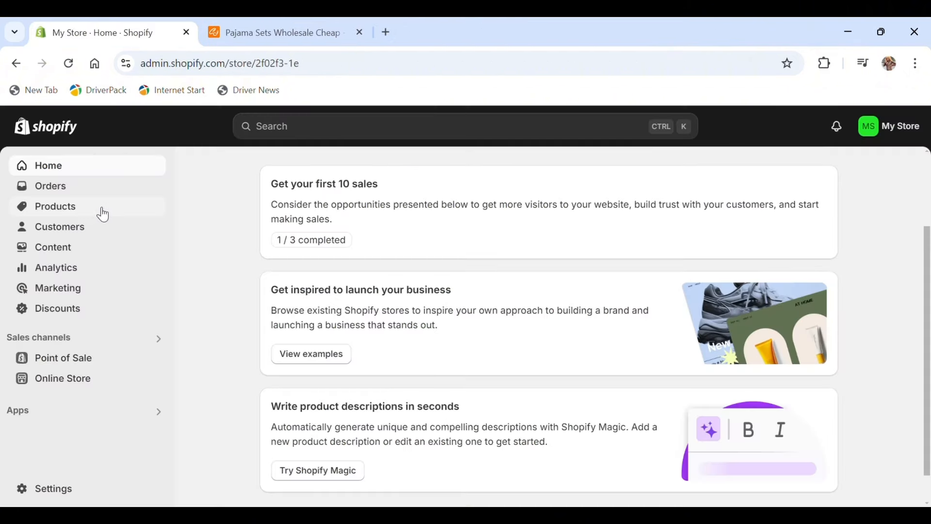
left_click(103, 215)
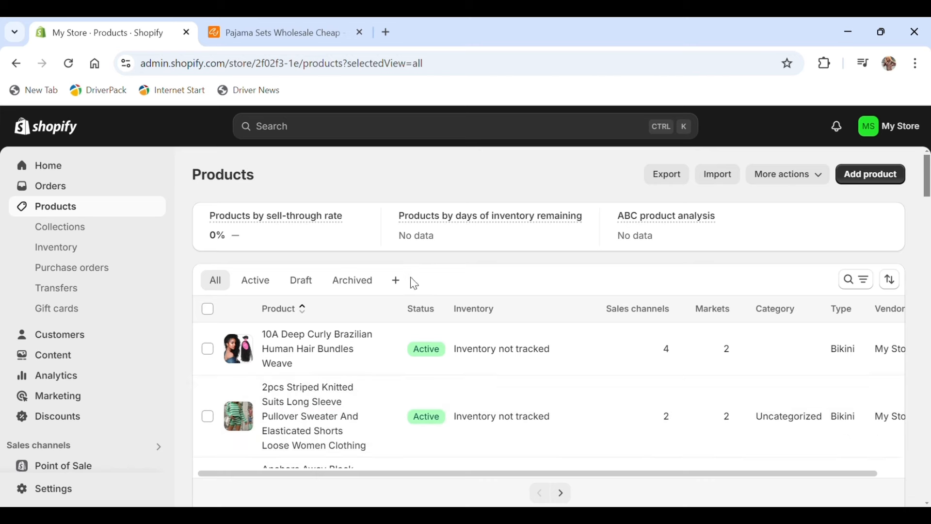
left_click_drag(926, 182, 927, 378)
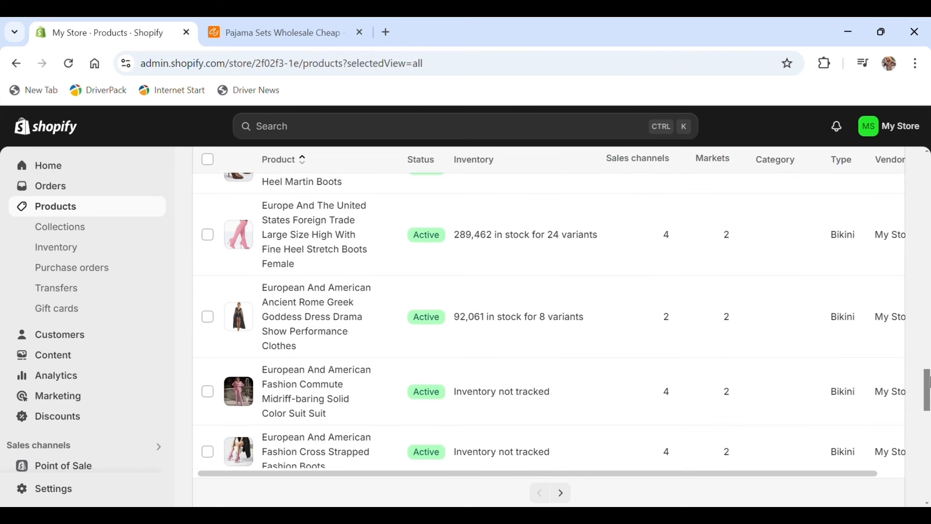
left_click(244, 322)
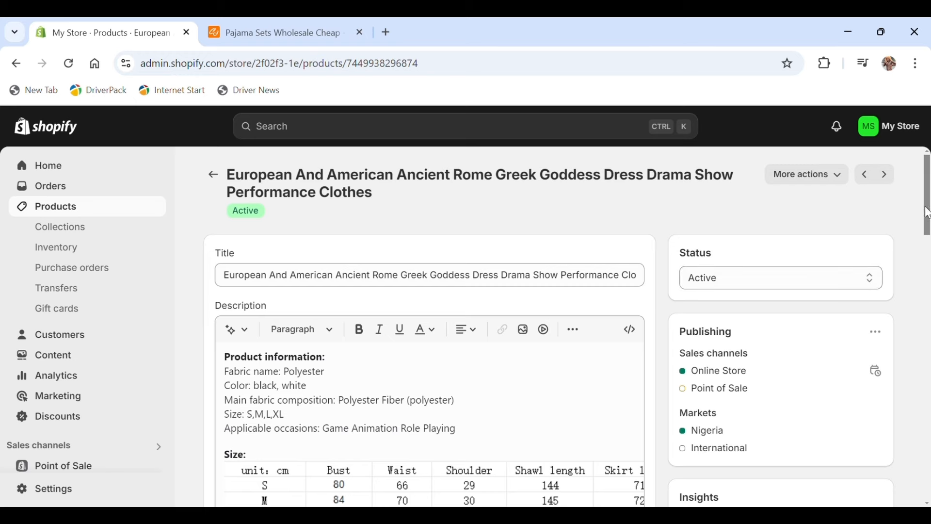
Step: Review the goddess dress listing's description, media, color and size variants, and search engine listing
left_click_drag(928, 212, 928, 234)
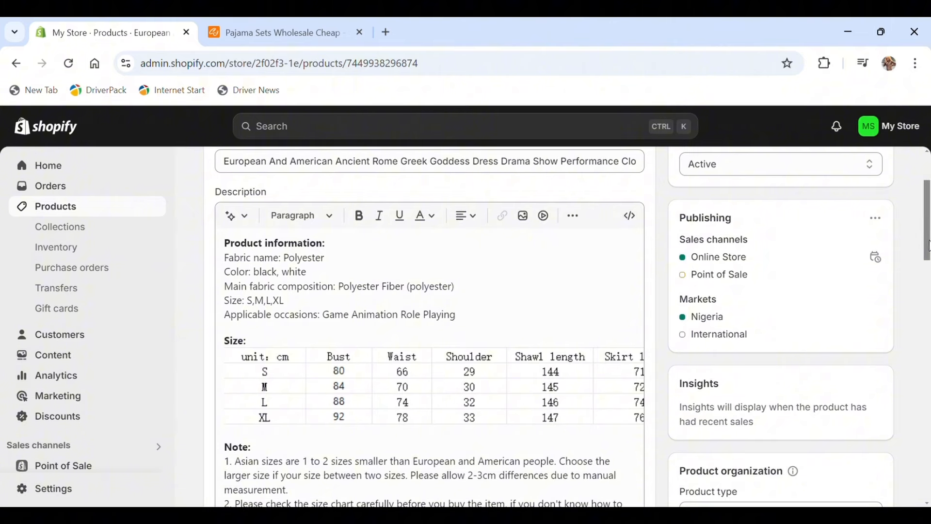
left_click_drag(928, 245, 929, 333)
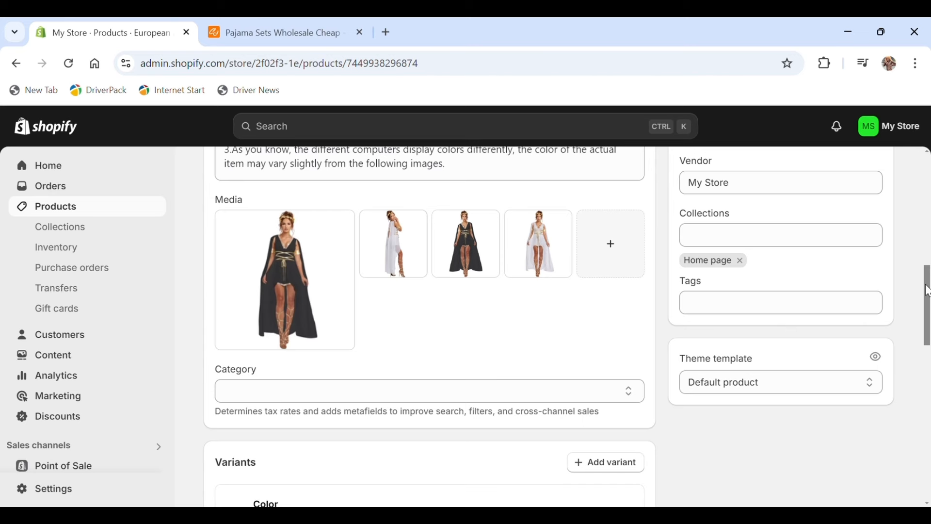
left_click_drag(928, 291, 929, 362)
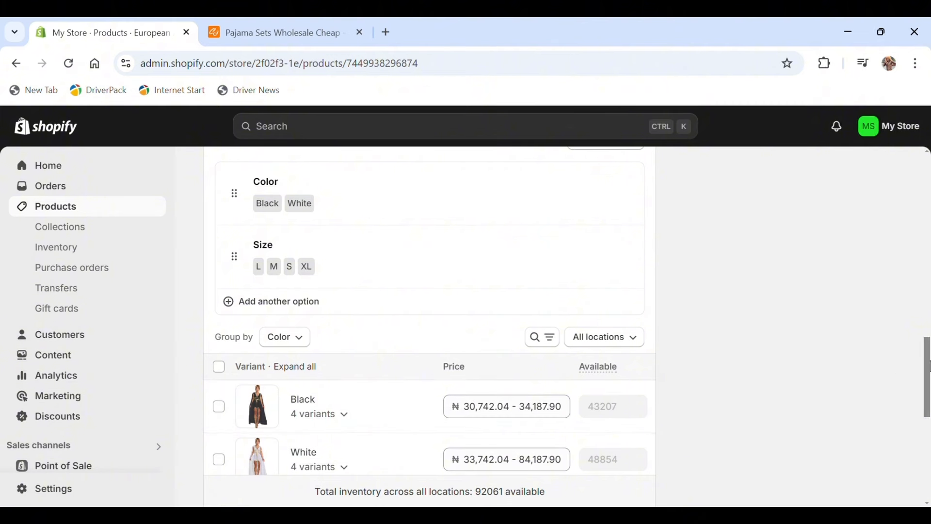
left_click_drag(928, 360, 929, 451)
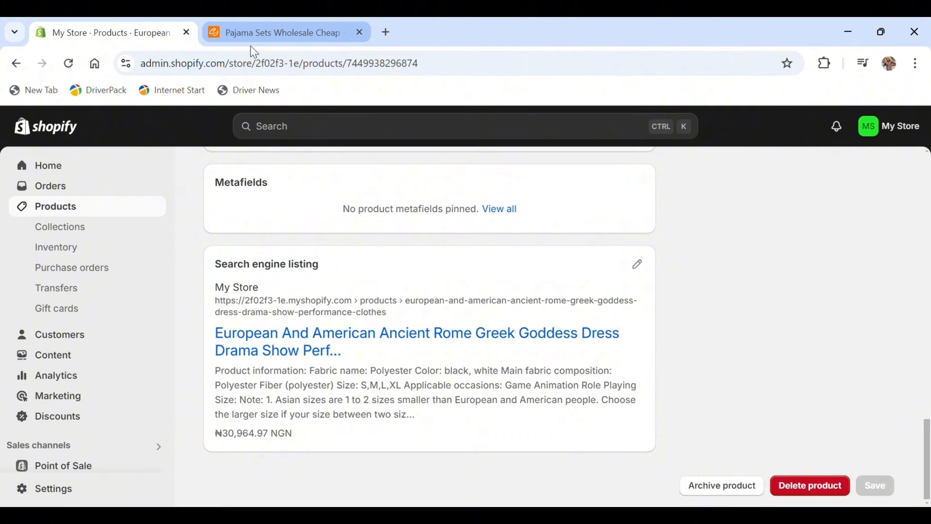
Step: View the online storefront, look through the featured products on its home page and open the full product catalog
left_click(319, 131)
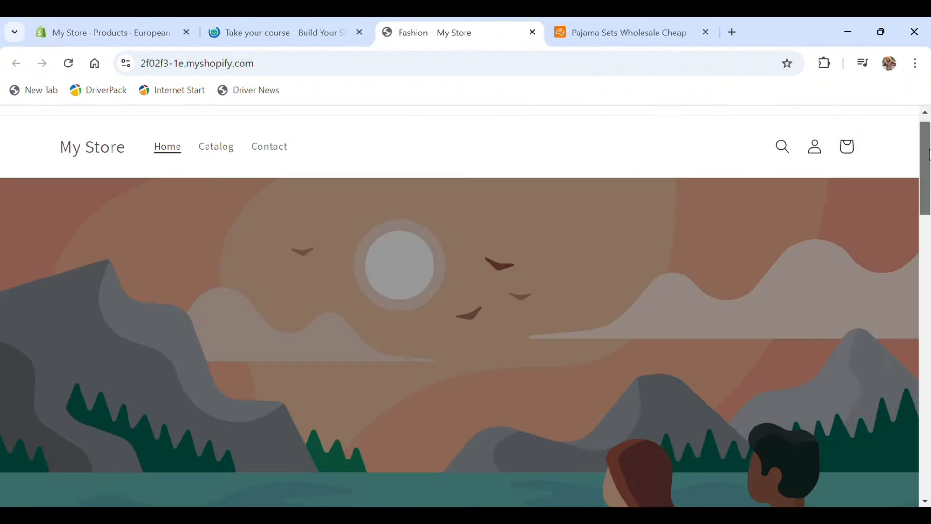
scroll(928, 221, "down", 6)
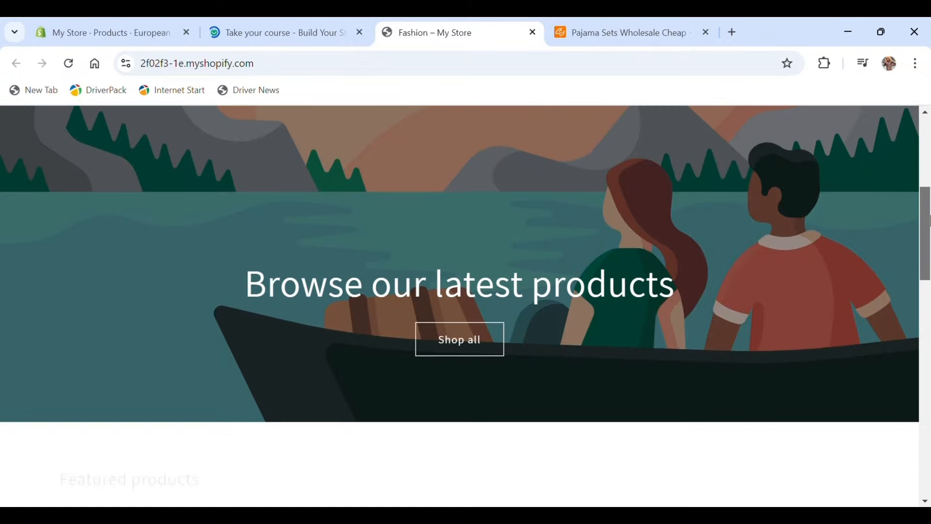
left_click_drag(929, 221, 928, 324)
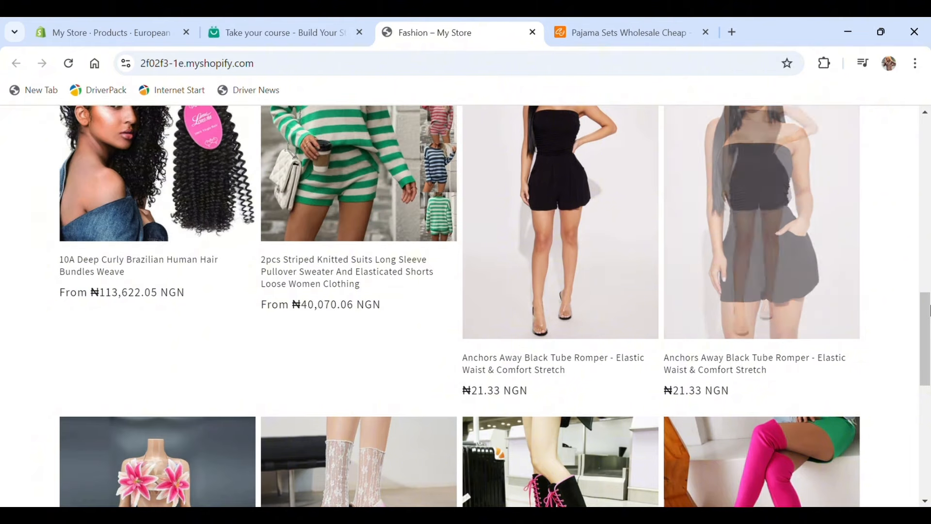
mouse_move(930, 317)
left_mouse_down()
mouse_move(930, 277)
mouse_move(929, 300)
left_mouse_up()
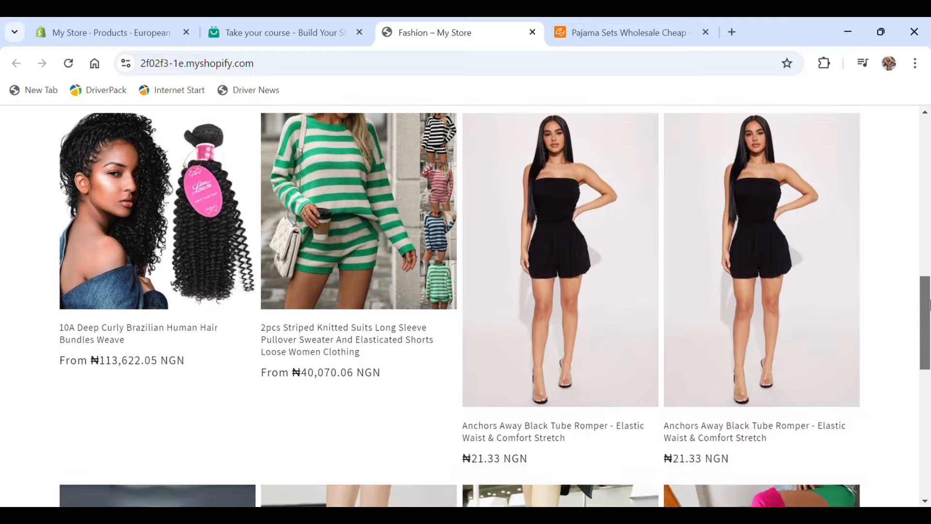
scroll(514, 456, "down", 8)
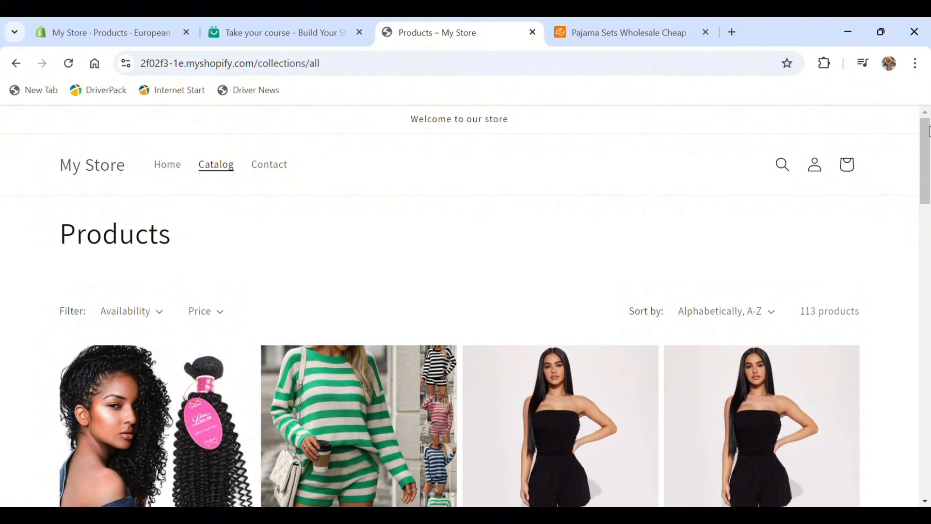
Step: Browse the first two pages of the storefront catalog for the imported products and continue to page 3
left_click_drag(926, 150, 926, 378)
scroll(929, 429, "down", 1)
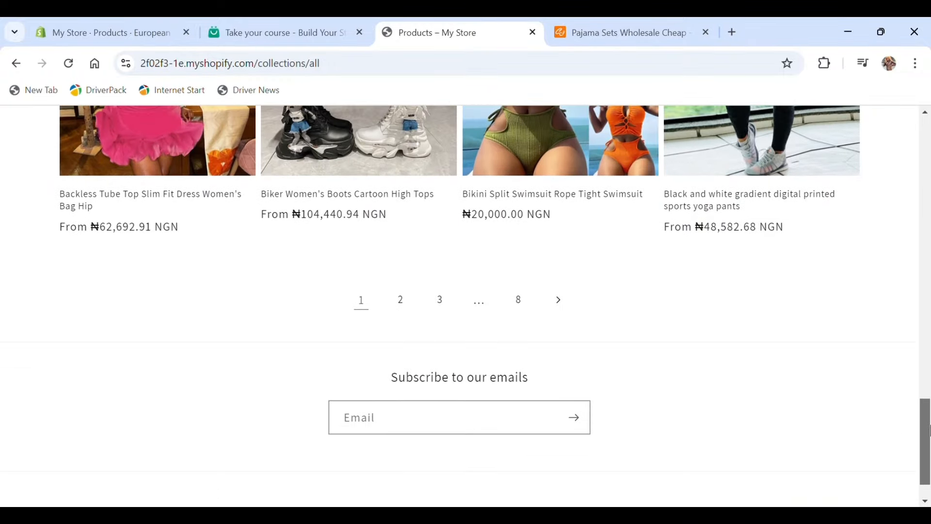
left_click(557, 301)
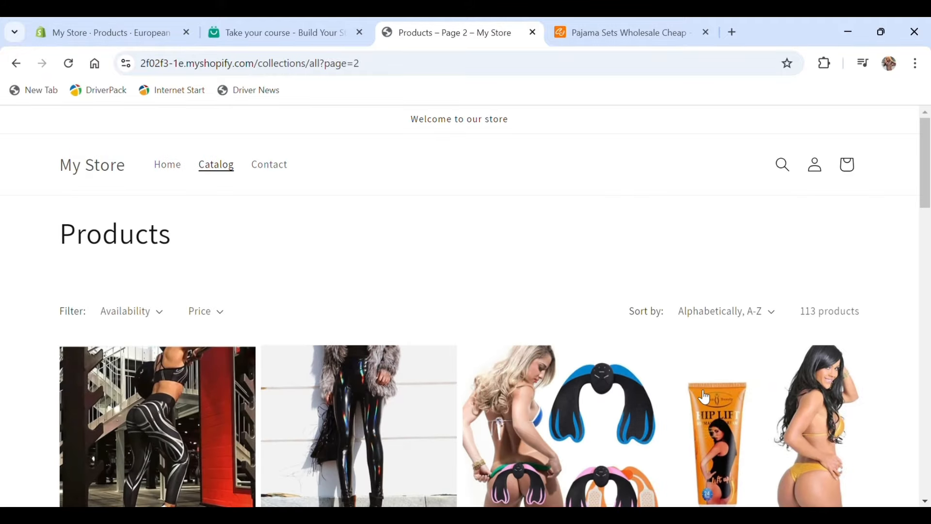
left_click_drag(927, 187, 928, 373)
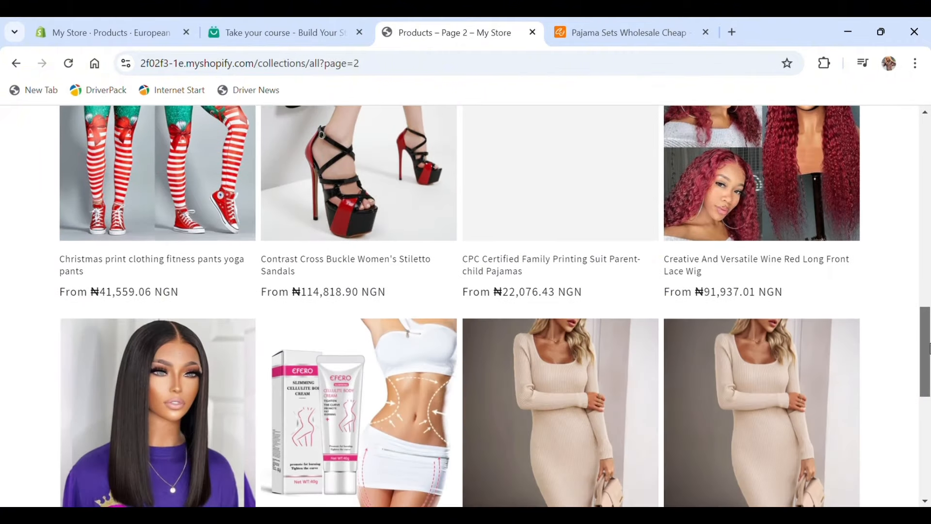
scroll(619, 469, "down", 6)
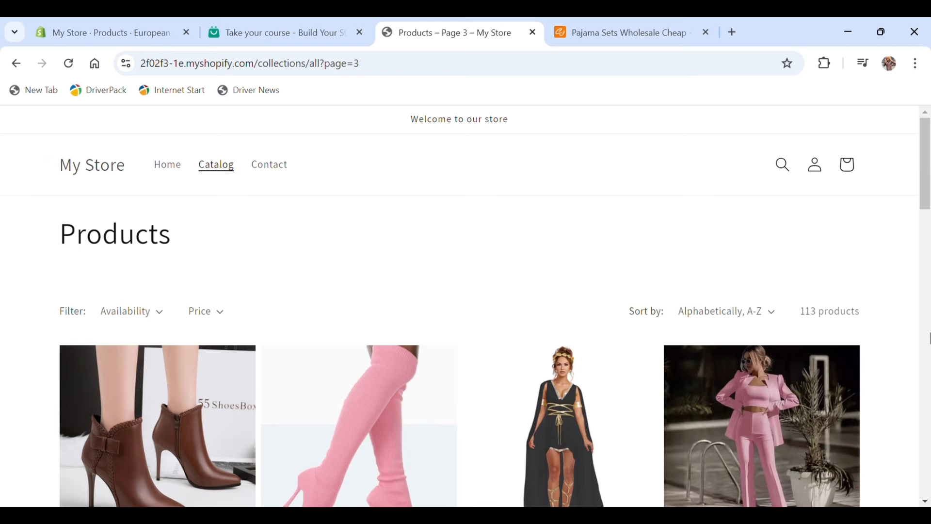
Step: Open the Greek Goddess Dress in the storefront and examine its price, color and size options, and product information
left_click(562, 422)
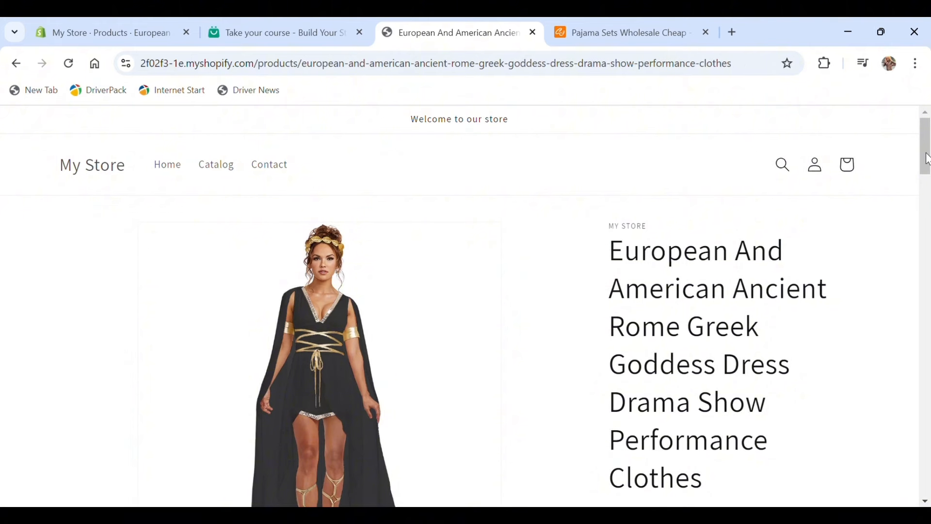
mouse_move(927, 158)
left_mouse_down()
mouse_move(929, 228)
mouse_move(917, 153)
left_mouse_up()
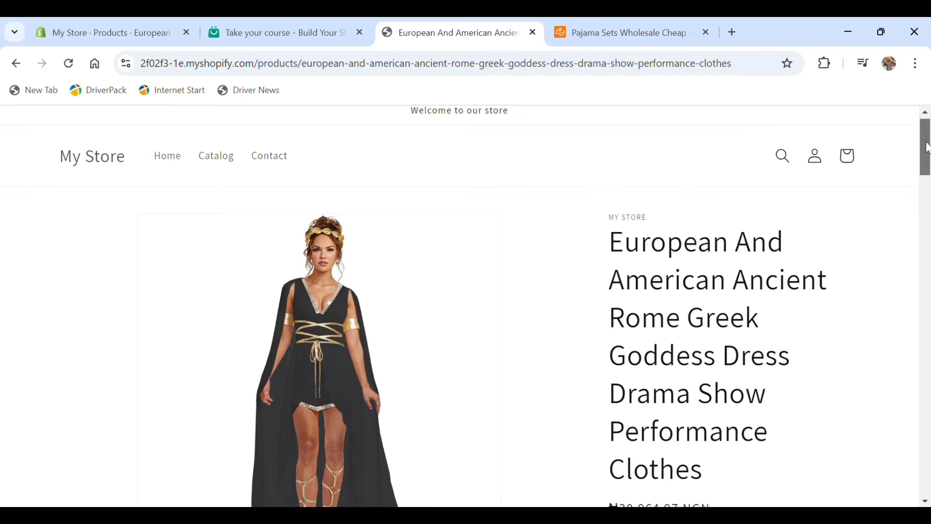
left_click_drag(927, 148, 927, 199)
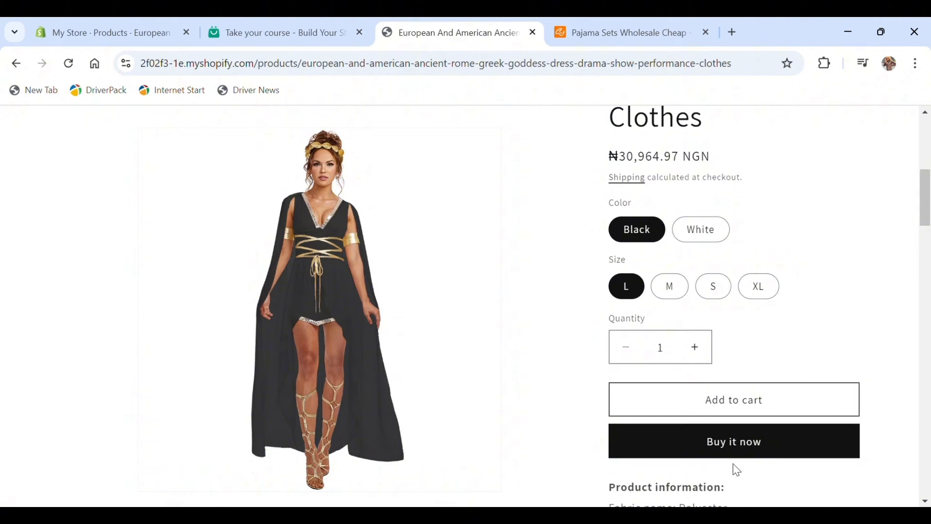
left_click_drag(927, 218, 910, 243)
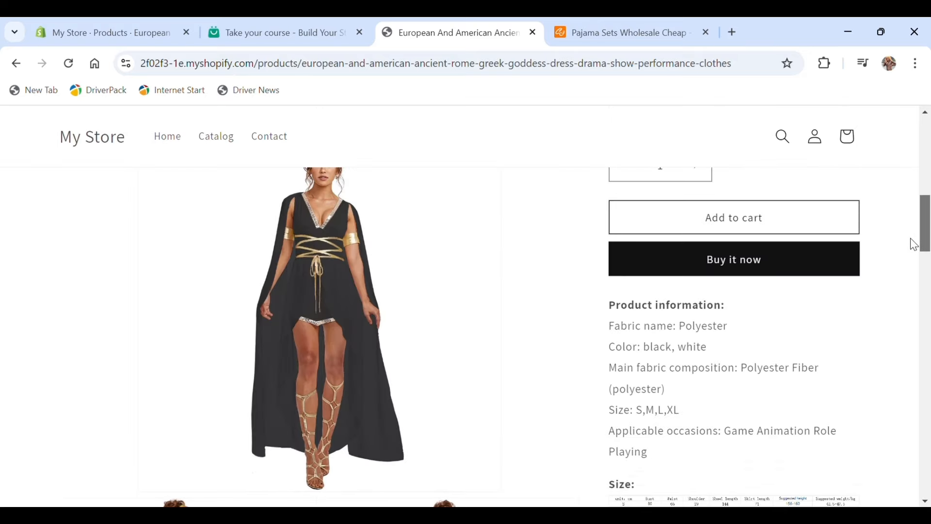
Step: Return to page 3 of the storefront catalog and look through its remaining products
left_click(19, 68)
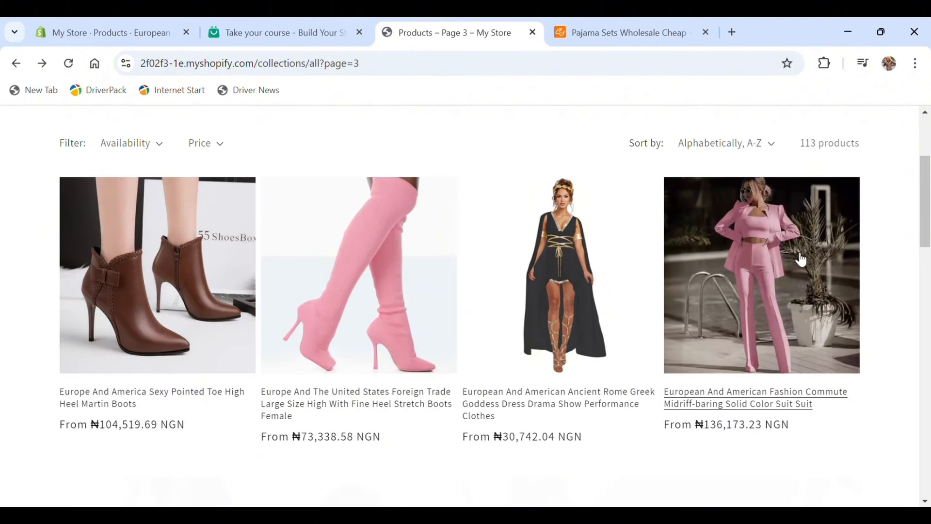
left_click_drag(924, 223, 926, 487)
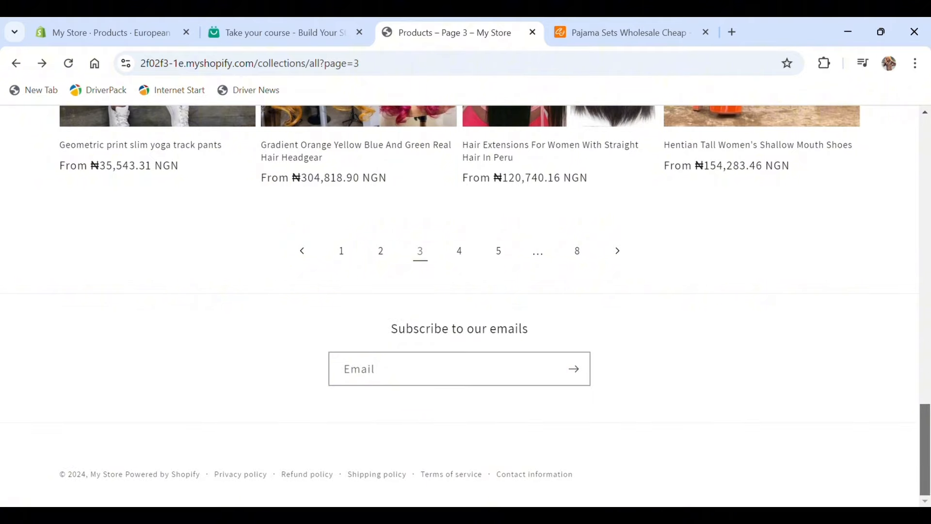